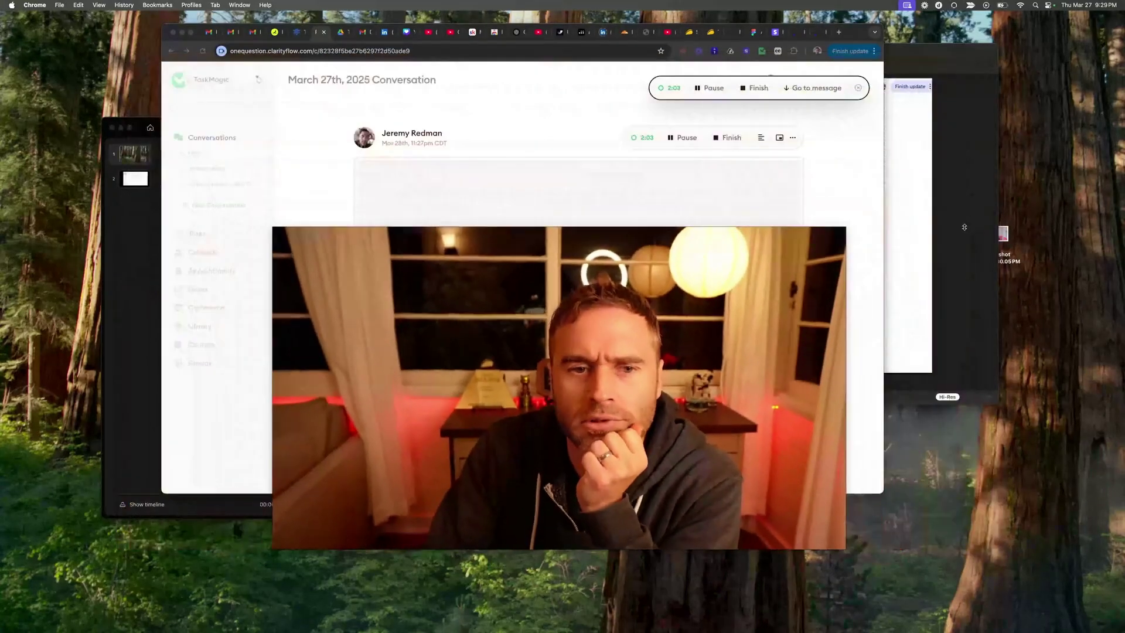
Go to The Lazy Empire community's members page, then back to its post feed
click(470, 33)
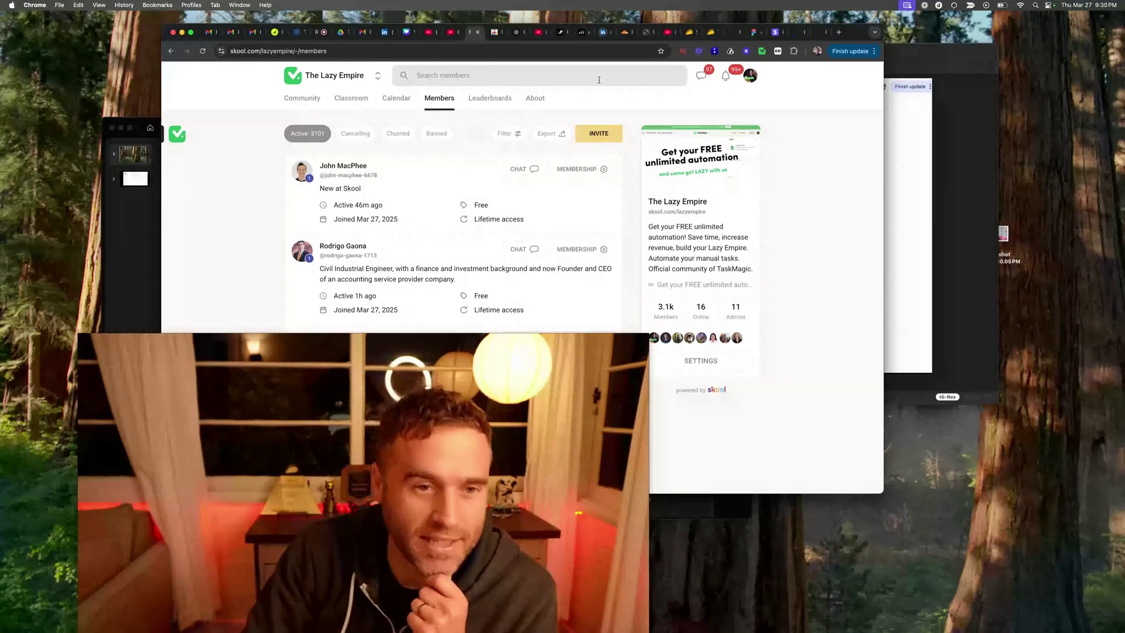
click(302, 97)
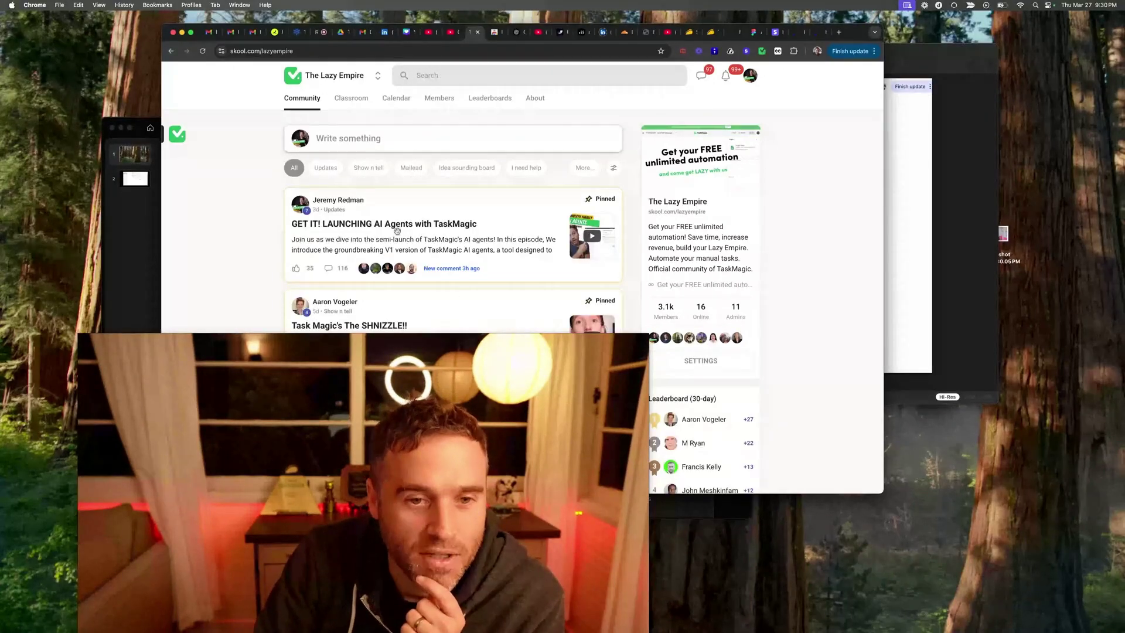
scroll(247, 222, down, 4)
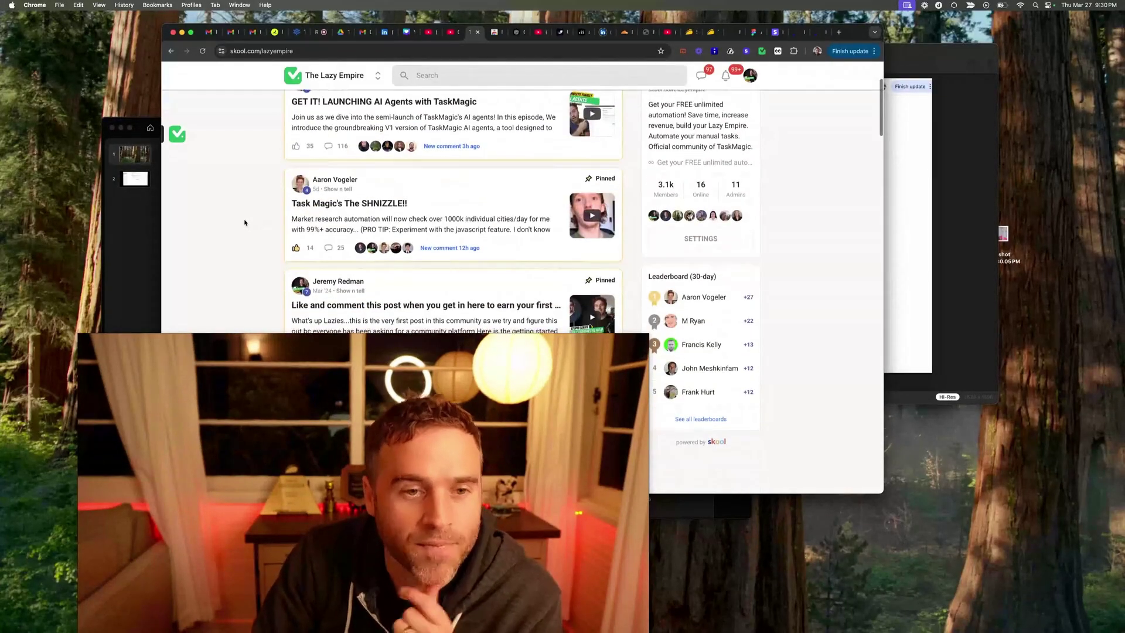
scroll(246, 222, down, 2)
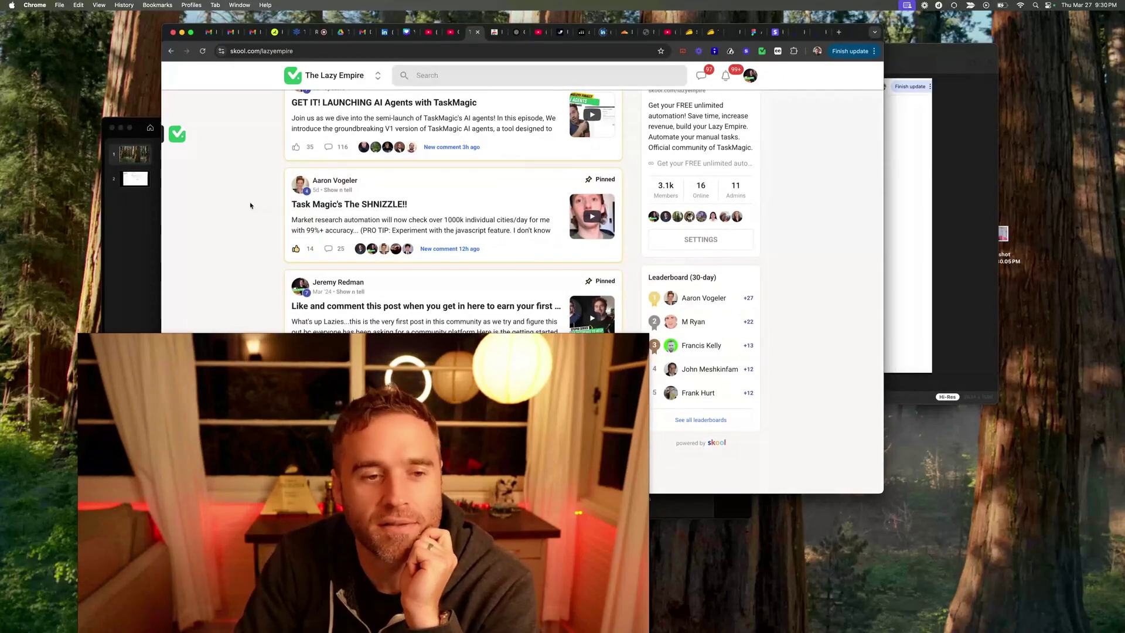
scroll(251, 205, down, 5)
scroll(250, 206, down, 5)
scroll(251, 206, down, 3)
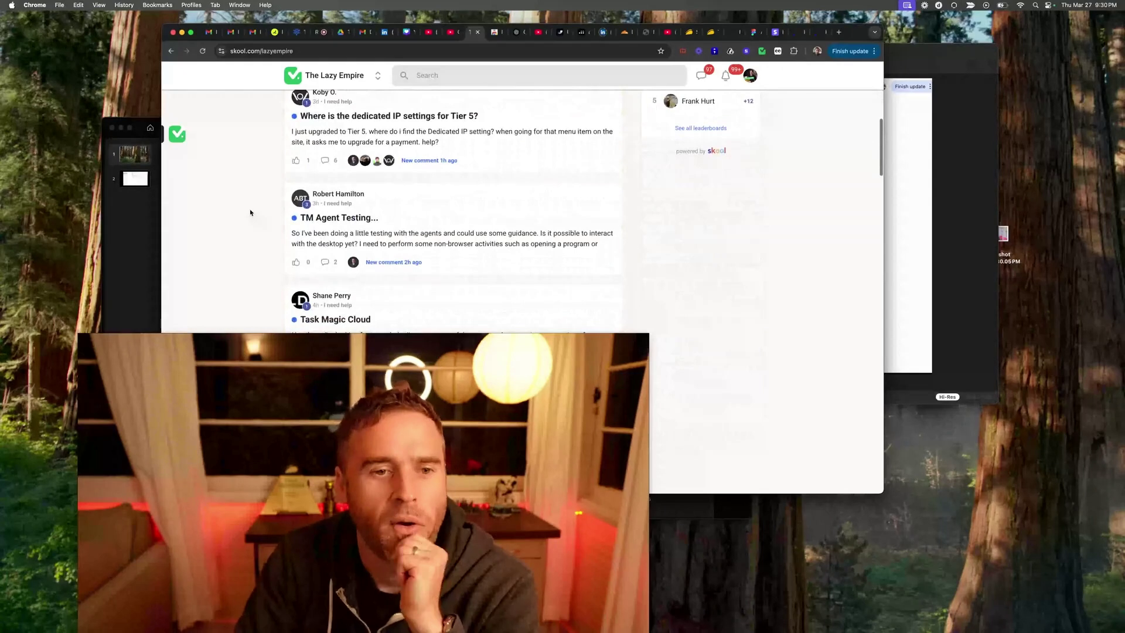
scroll(250, 208, down, 2)
scroll(251, 209, down, 2)
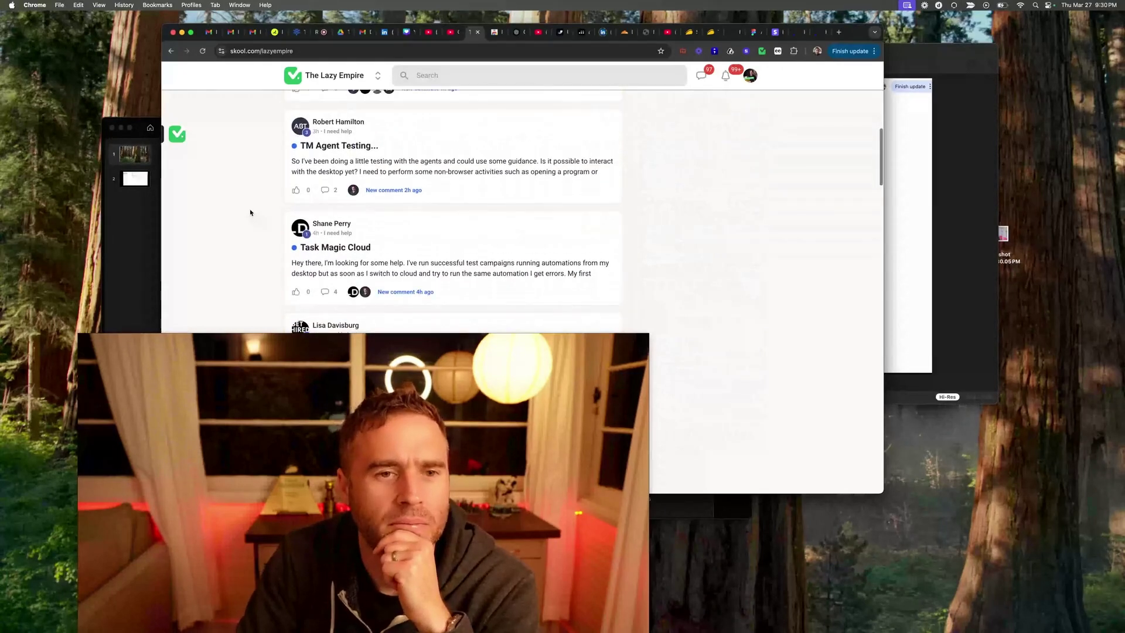
scroll(250, 209, down, 3)
scroll(249, 209, down, 3)
scroll(250, 208, down, 3)
scroll(249, 208, down, 3)
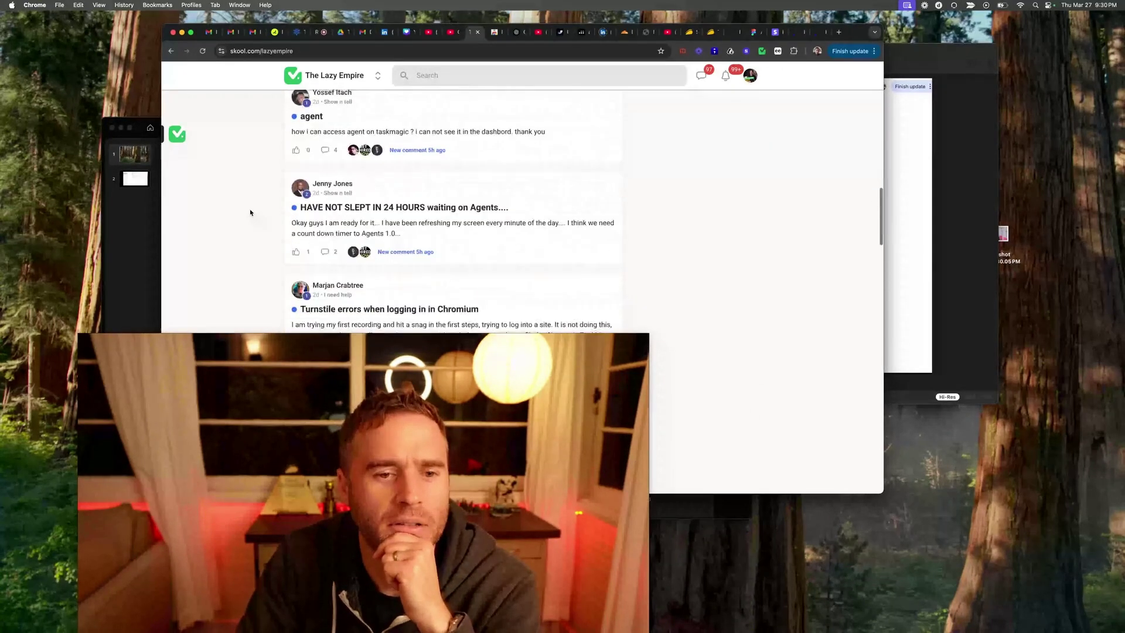
scroll(249, 209, down, 3)
scroll(249, 209, down, 3)
scroll(250, 209, down, 3)
scroll(250, 208, down, 3)
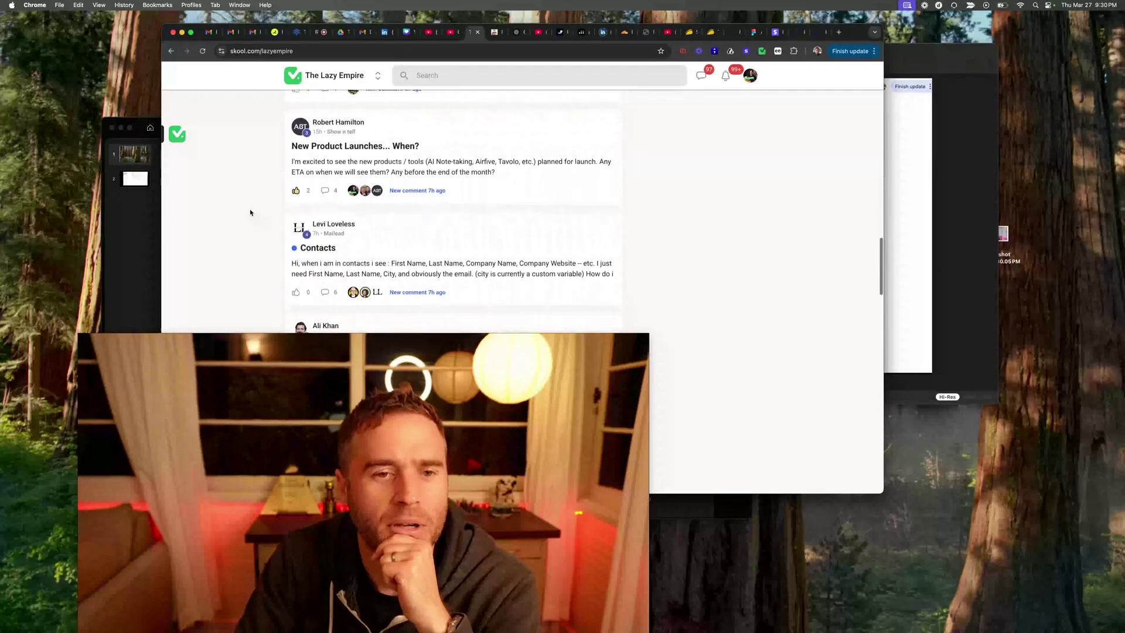
Open the 'New Product Launches... When?' post to read its four replies
click(464, 167)
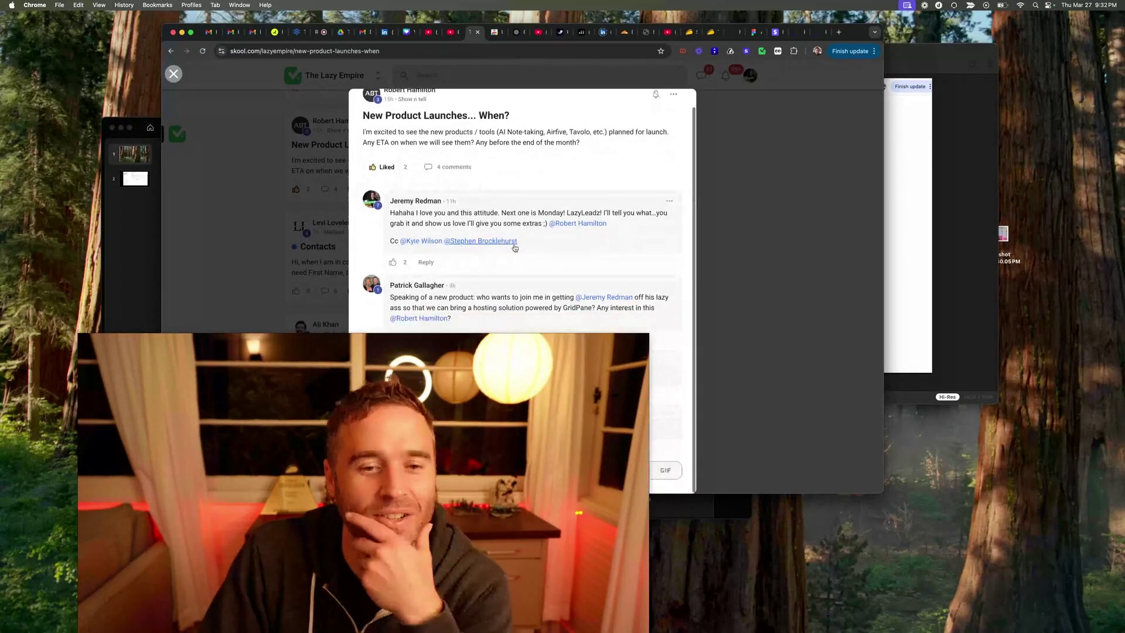
scroll(663, 260, down, 1)
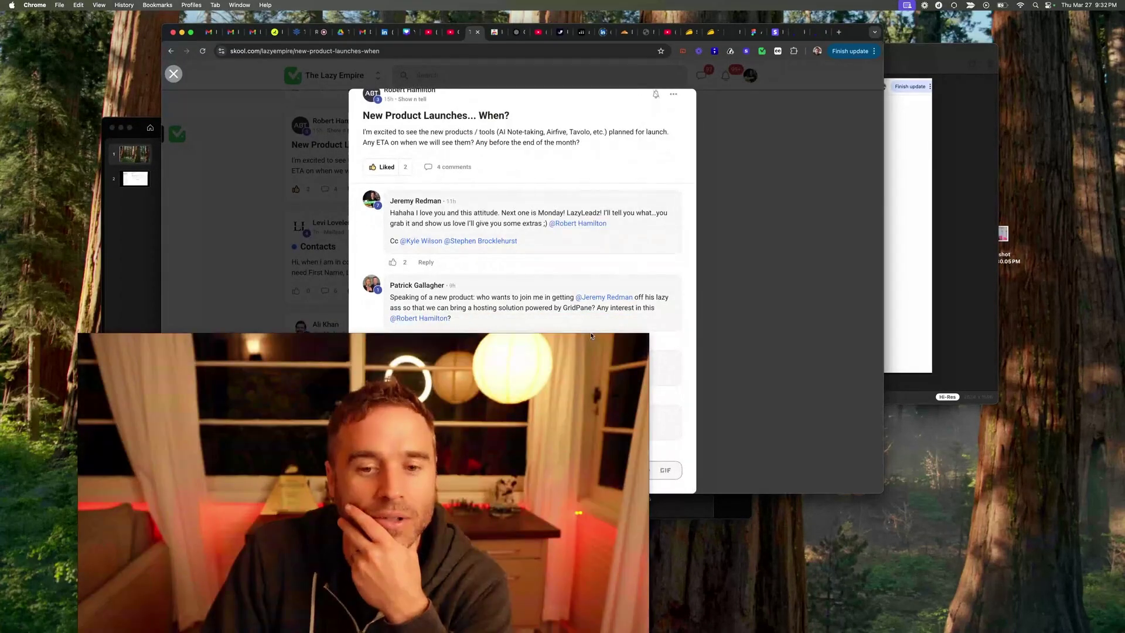
Scroll to the last comment and like the 'That could be interesting' reply
drag(589, 333, 590, 407)
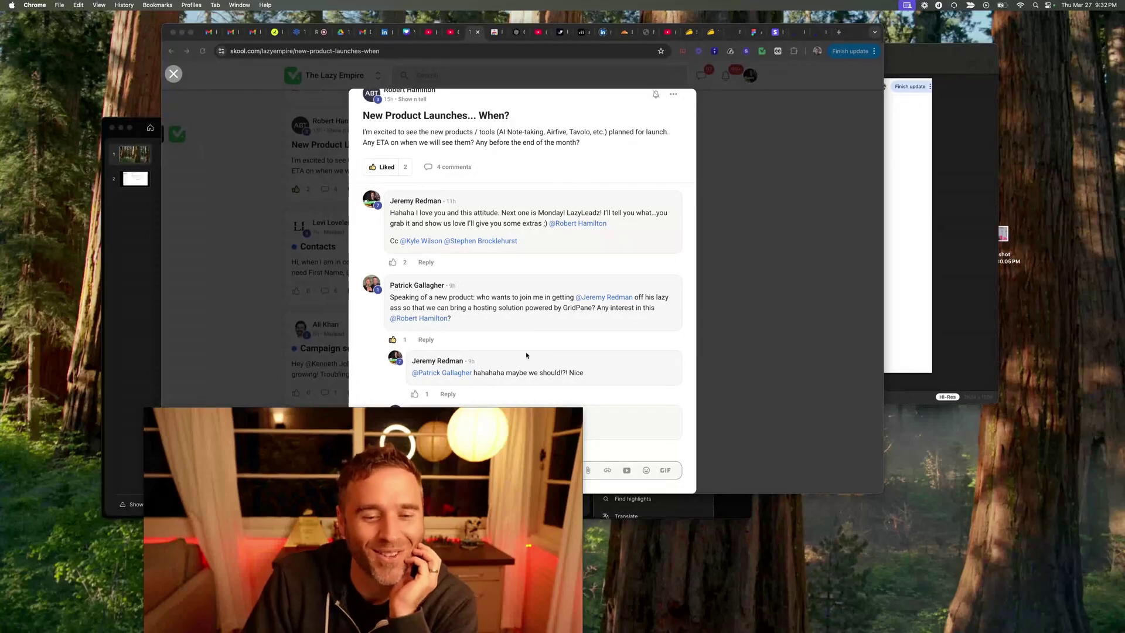
drag(467, 466, 325, 407)
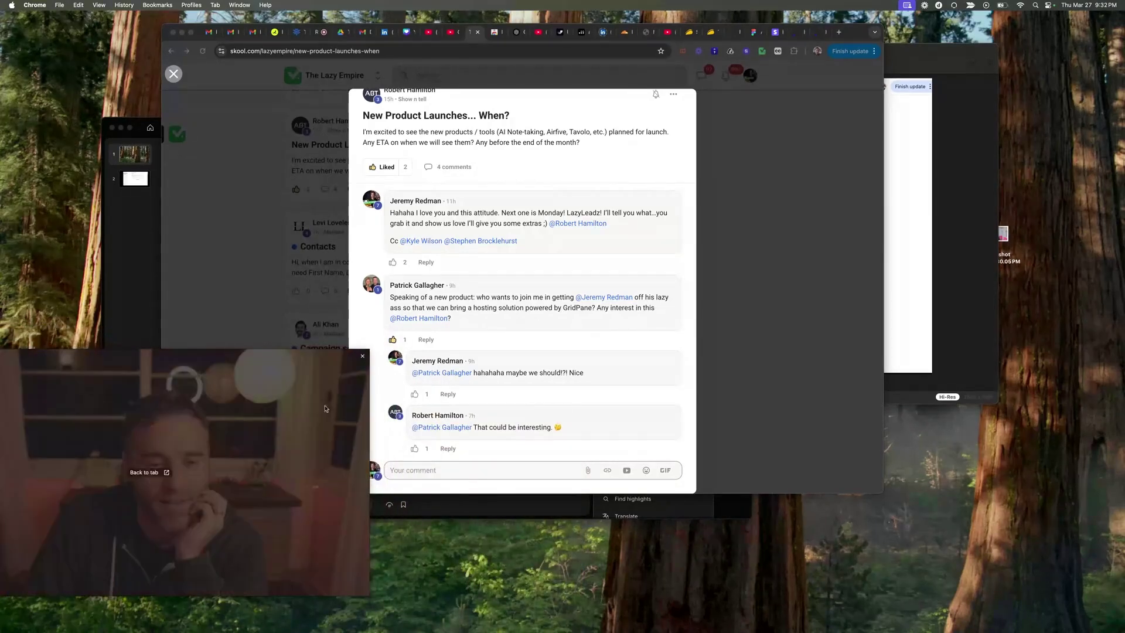
click(528, 264)
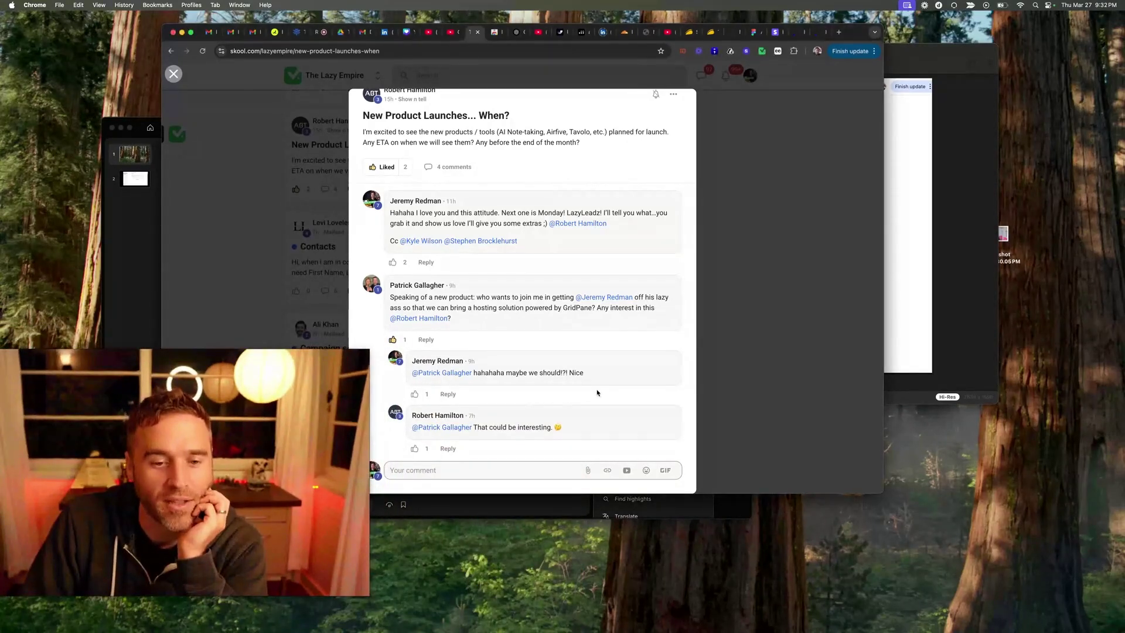
click(415, 449)
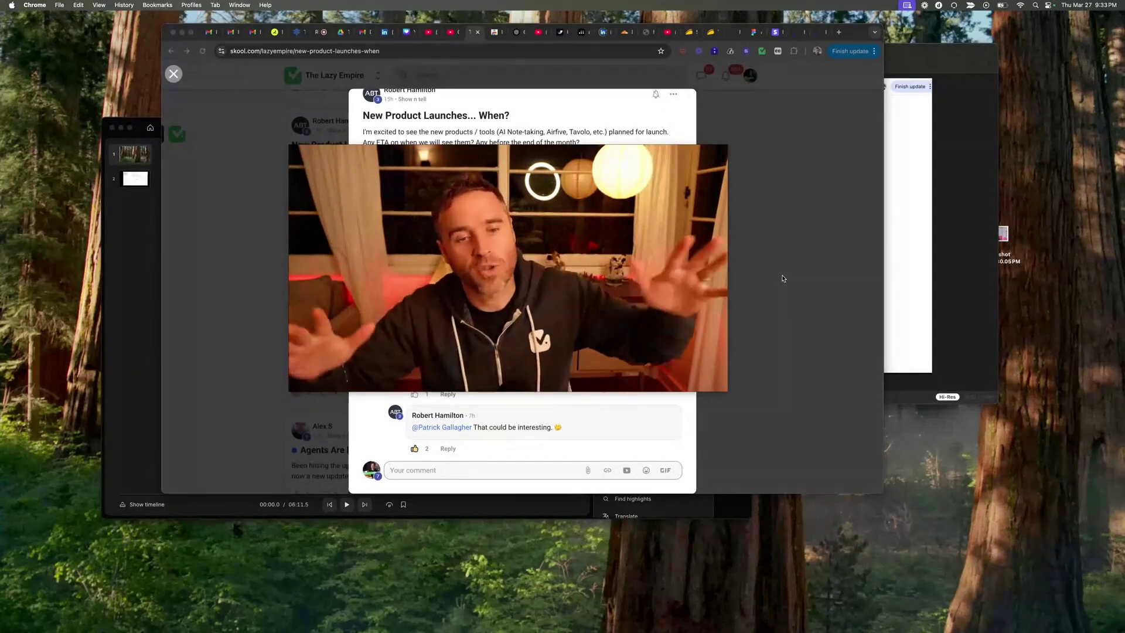
mouse_move(508, 281)
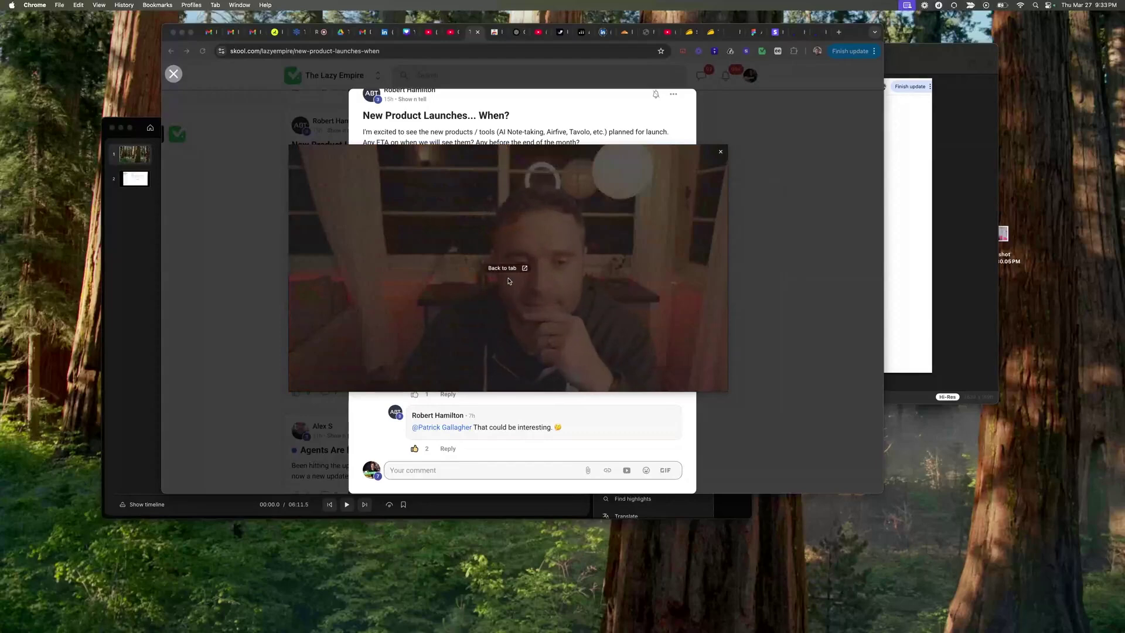
Open the Mailead Product Updates presentation in Canva's view mode
click(508, 269)
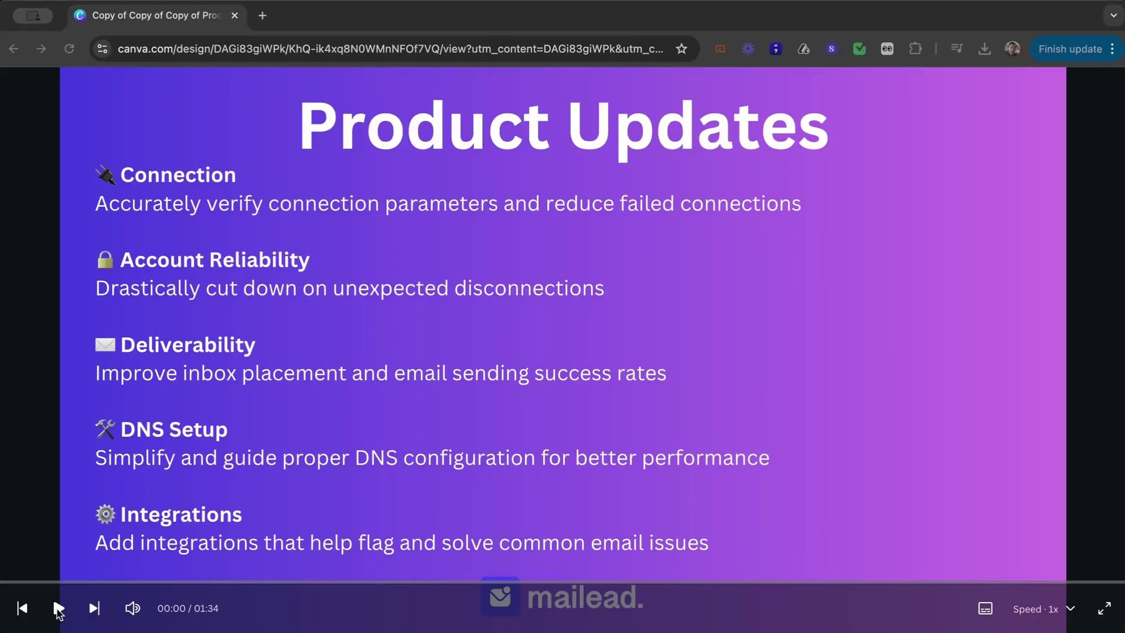